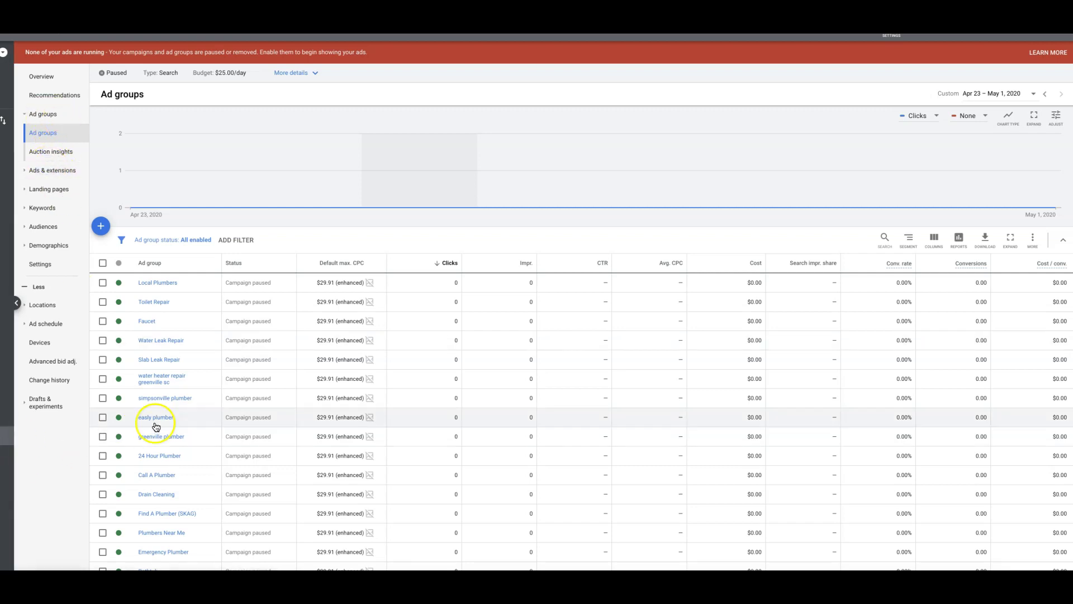
- Switch to the plumbing campaign's Ads page under Ads & extensions and scroll through the paused text ads
click(35, 134)
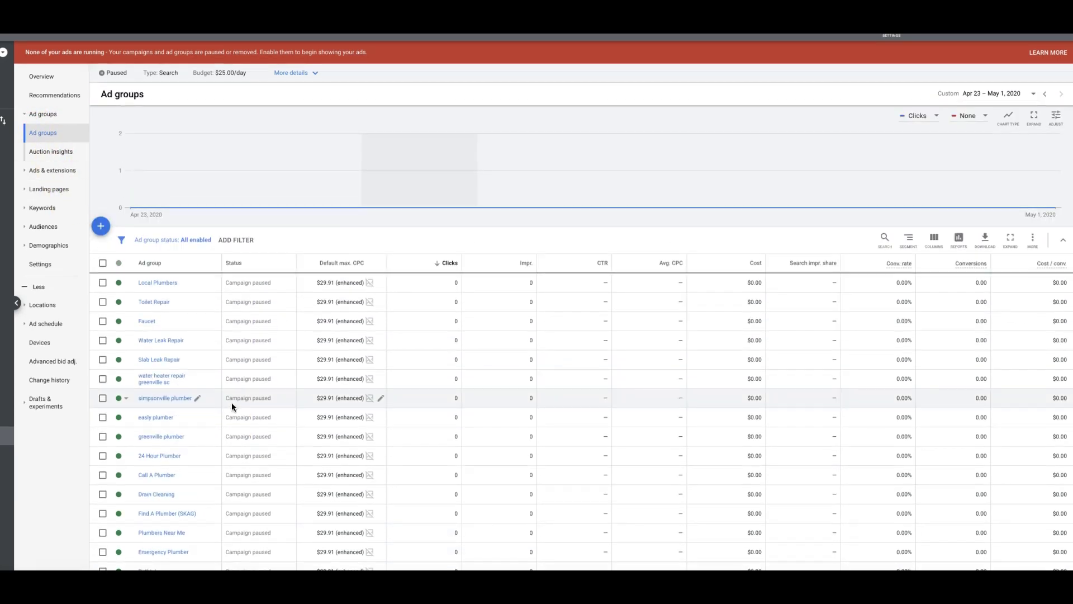
click(49, 172)
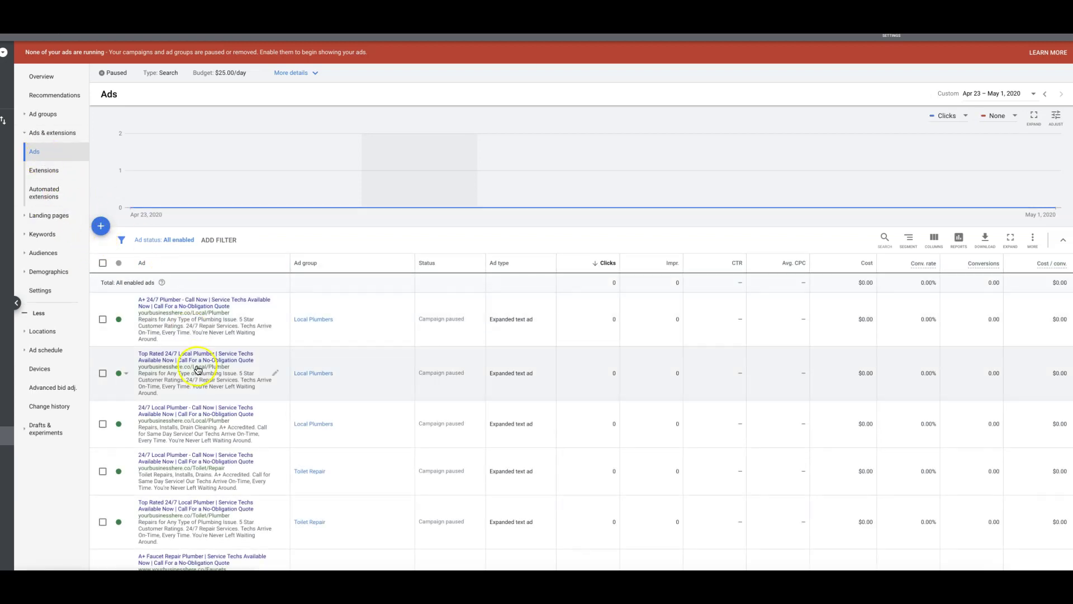
scroll(196, 370, down, 7)
scroll(198, 370, down, 10)
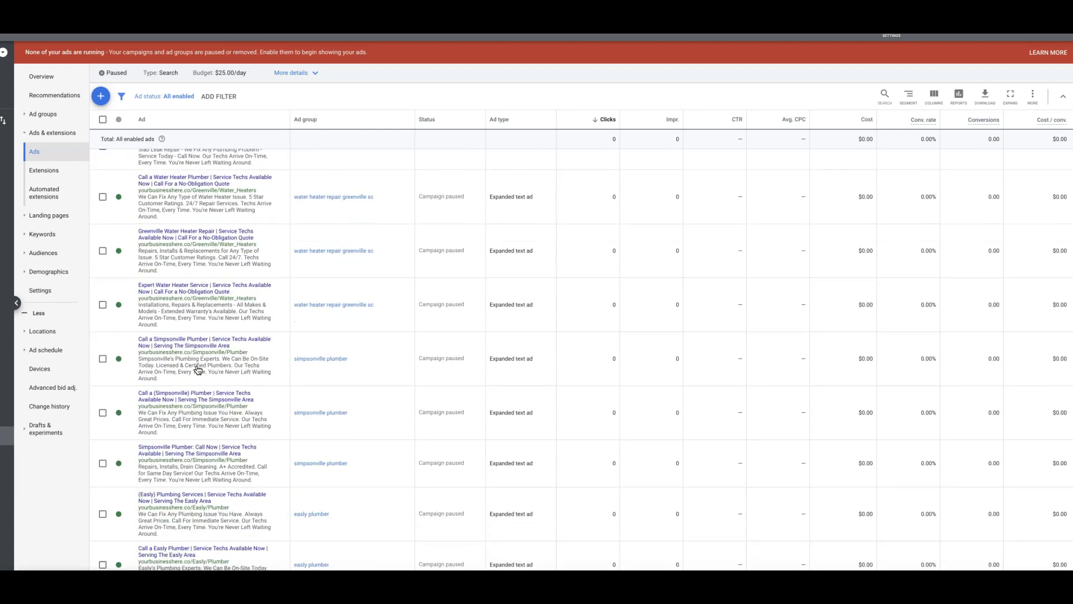
scroll(198, 370, down, 10)
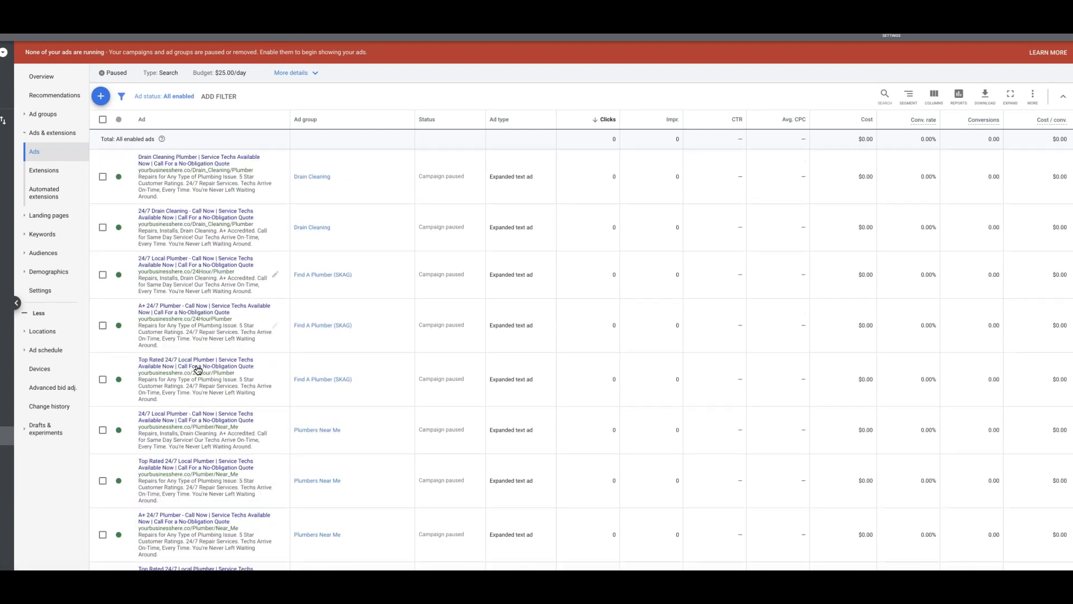
scroll(198, 279, down, 5)
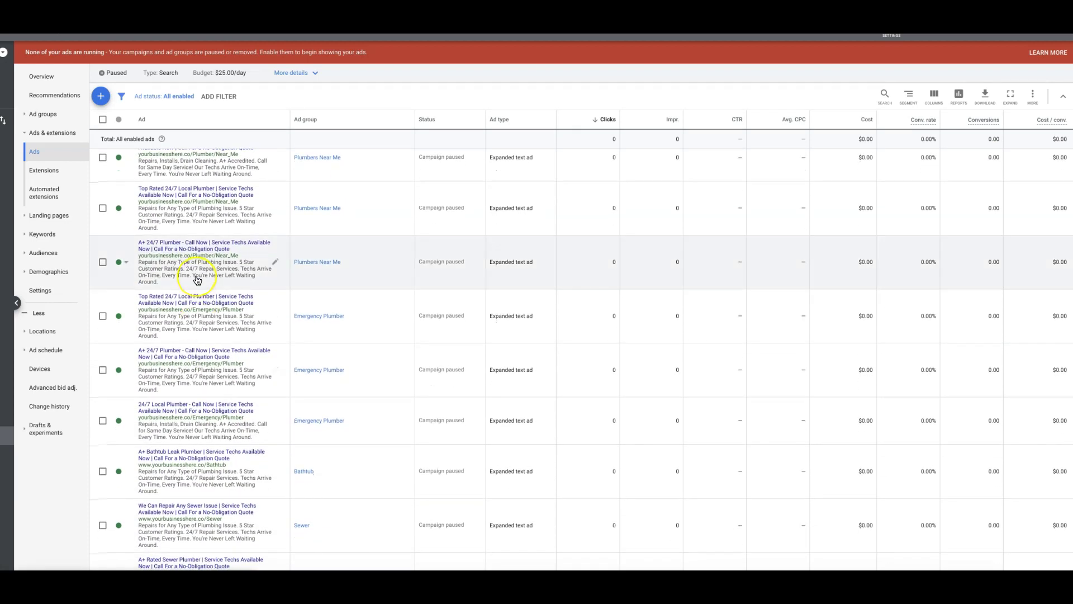
scroll(197, 280, down, 10)
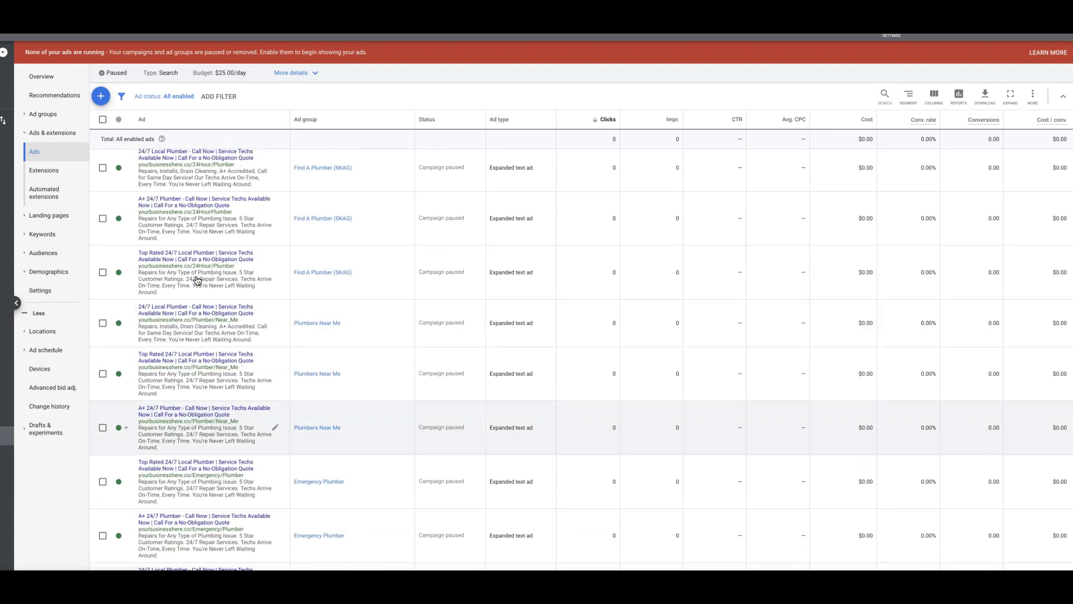
scroll(197, 280, up, 8)
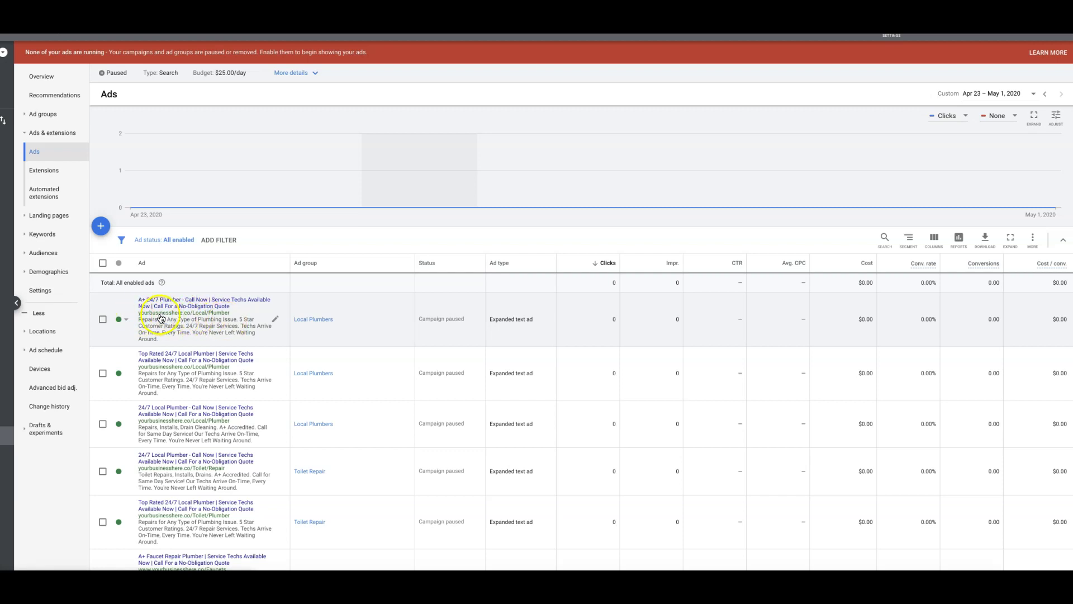
- Select all 58 ads and start an Edit > Change ads bulk edit of the Final URL
click(103, 264)
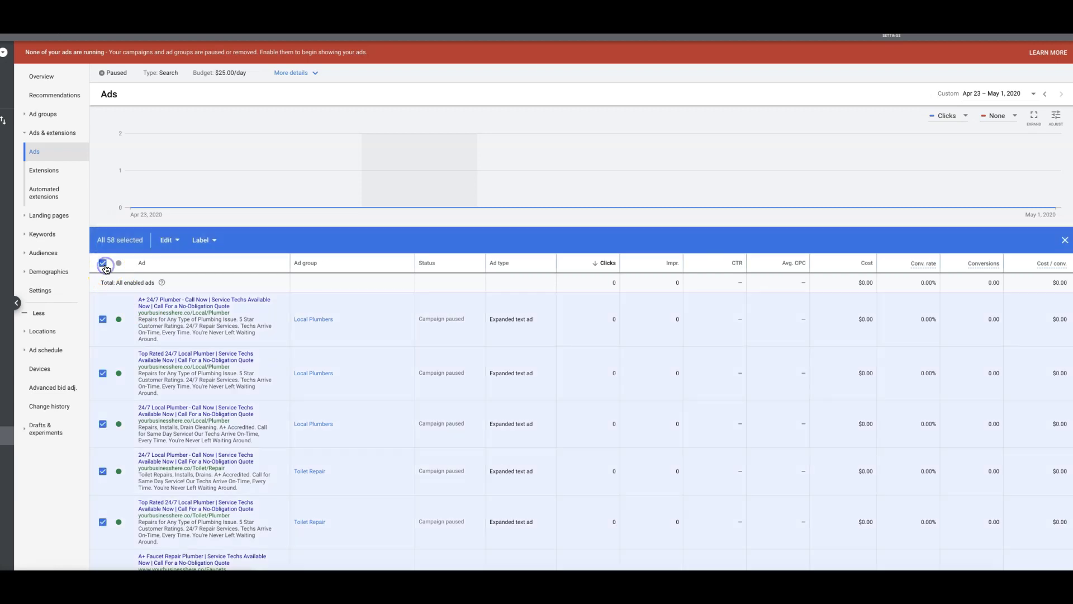
click(168, 240)
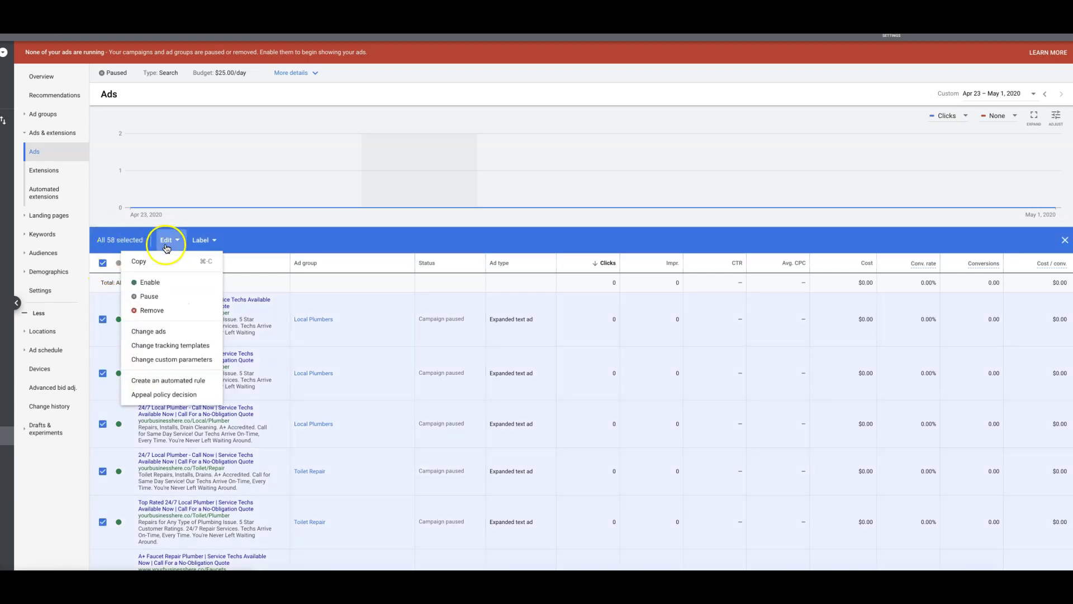
click(148, 337)
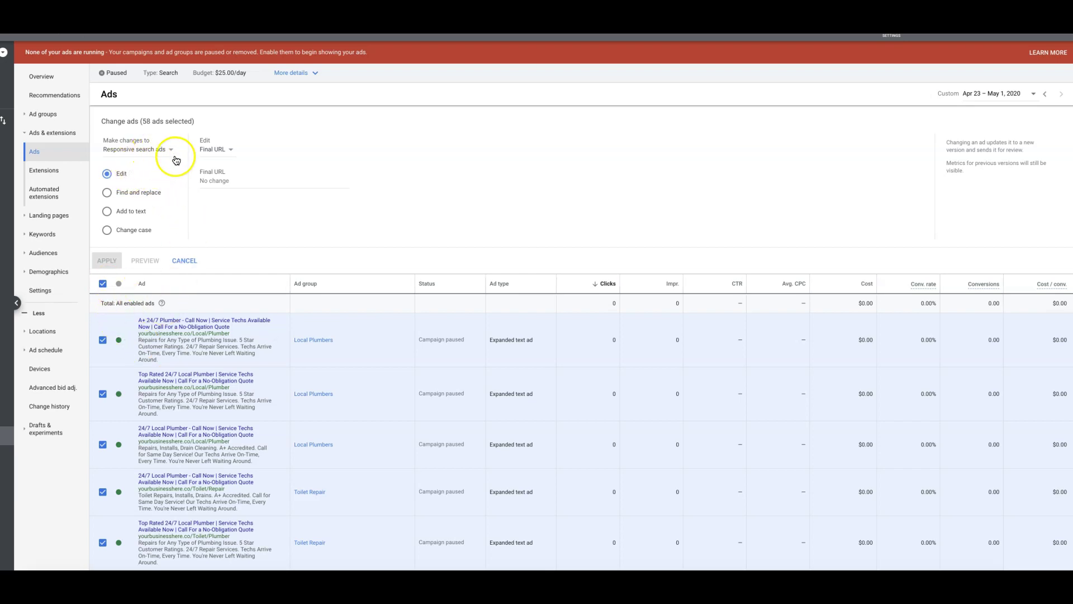
click(214, 180)
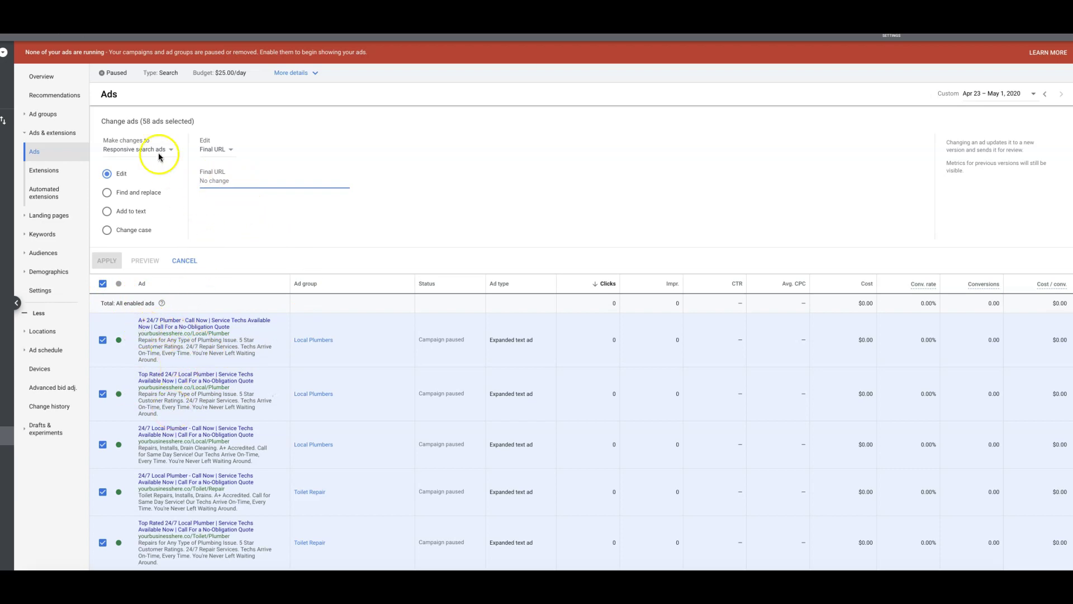
- Cancel the current bulk edit, then reselect all 58 ads and reopen Edit > Change ads
click(102, 284)
click(177, 260)
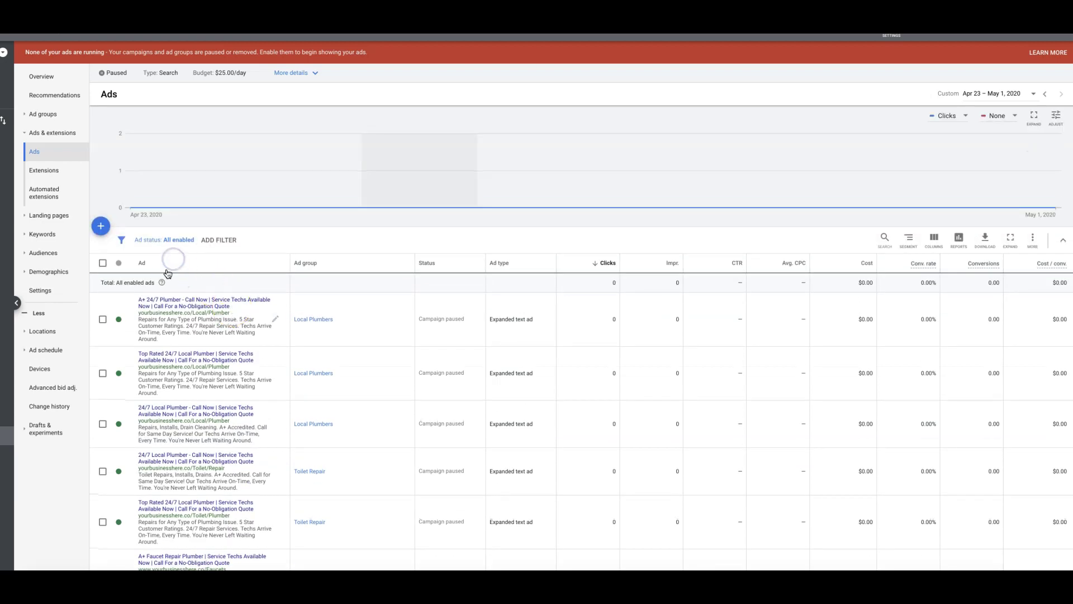
click(102, 263)
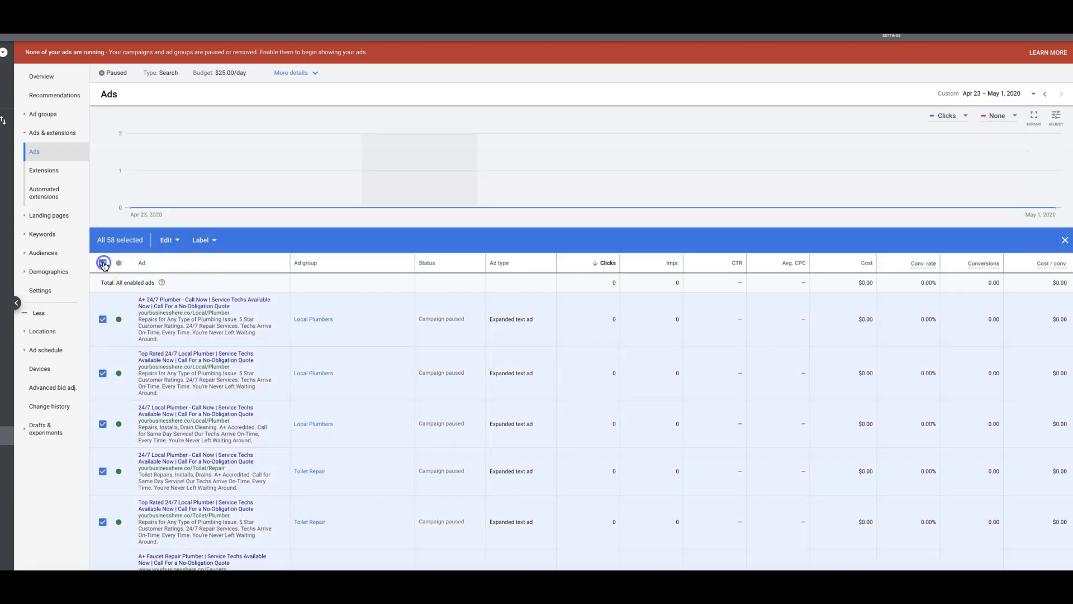
click(163, 247)
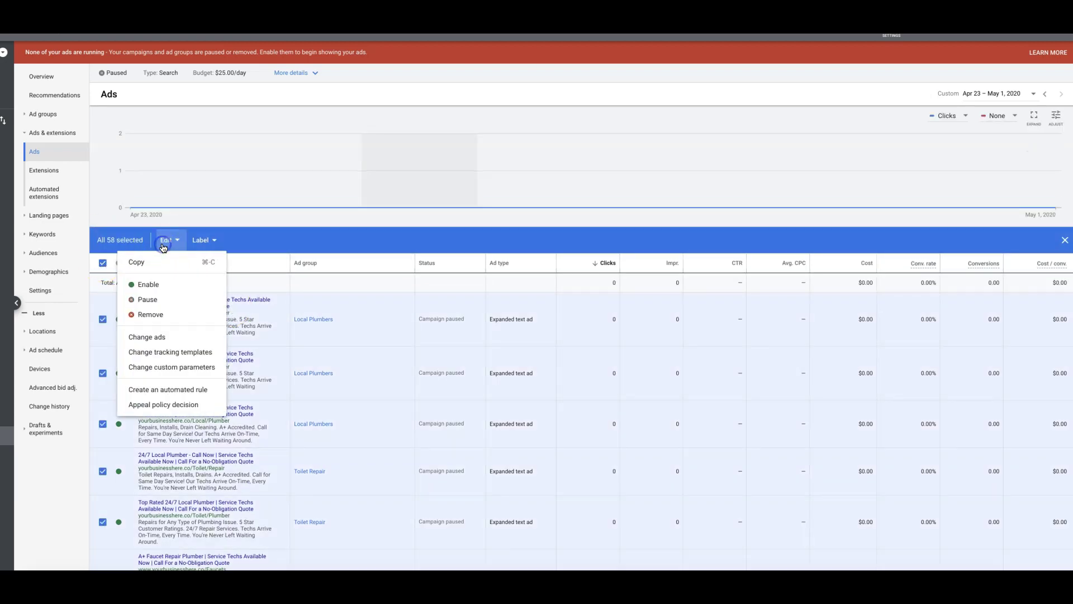
click(145, 337)
- Set Make changes to Text ads, then cancel the edit and deselect all ads
click(140, 149)
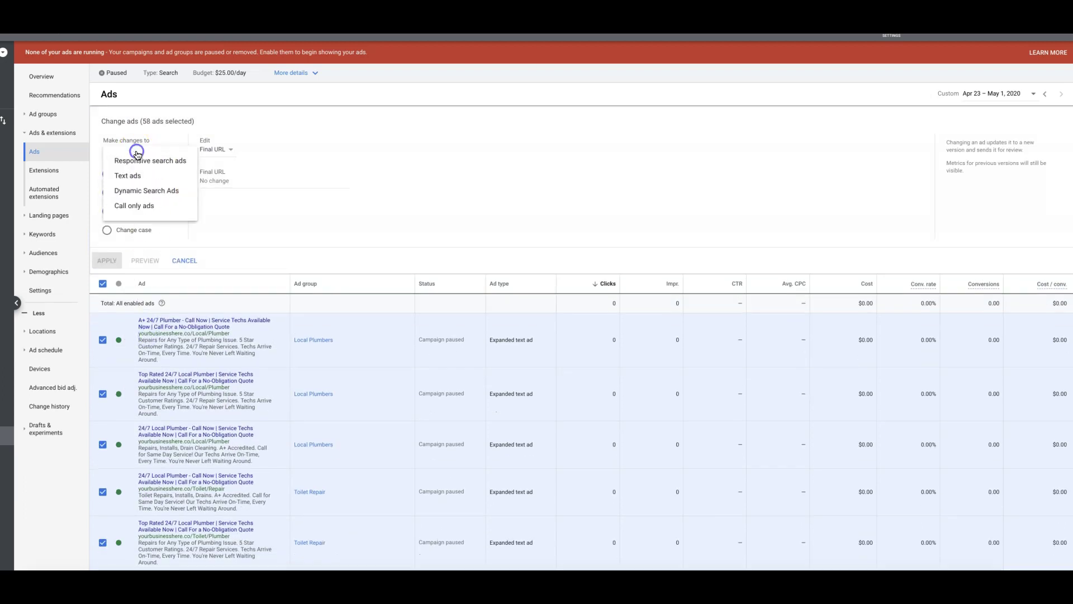
click(134, 176)
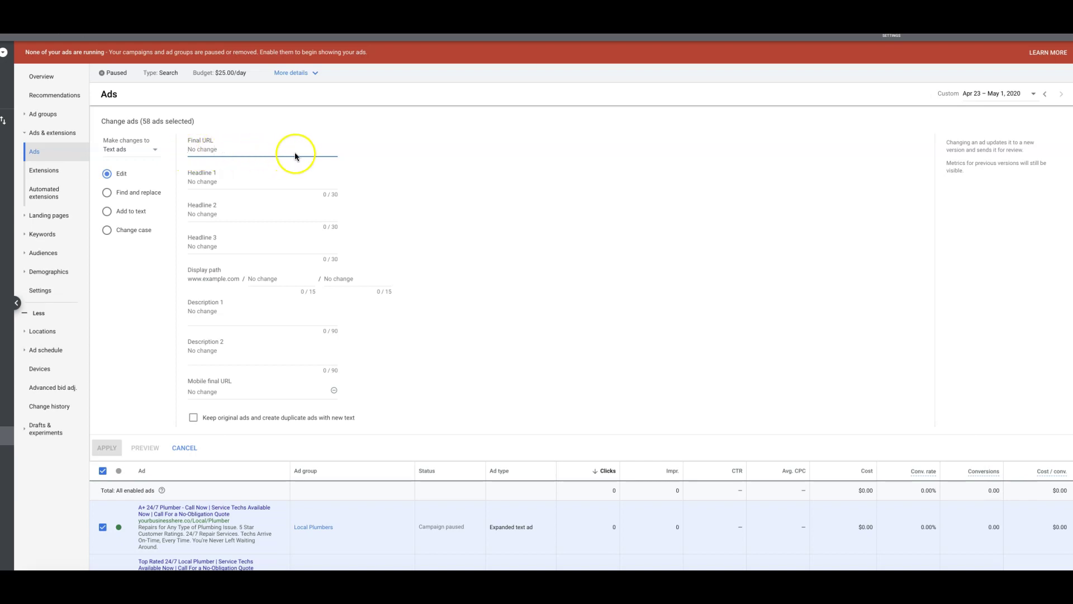
click(192, 451)
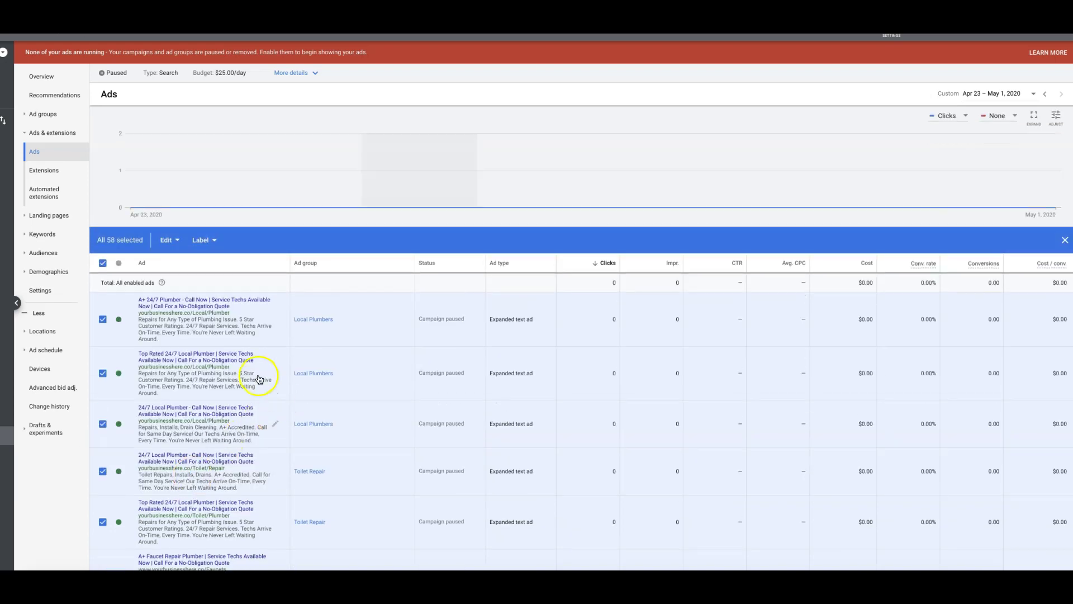
click(104, 265)
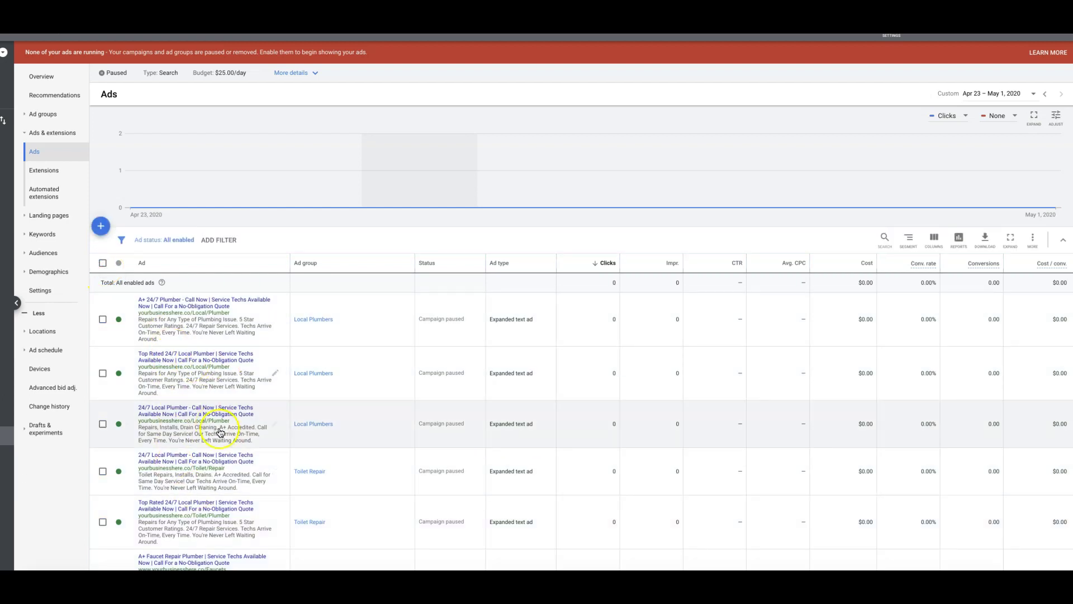
- Select all 58 ads again and start an Edit > Change ads bulk edit
scroll(215, 431, down, 10)
scroll(220, 433, up, 10)
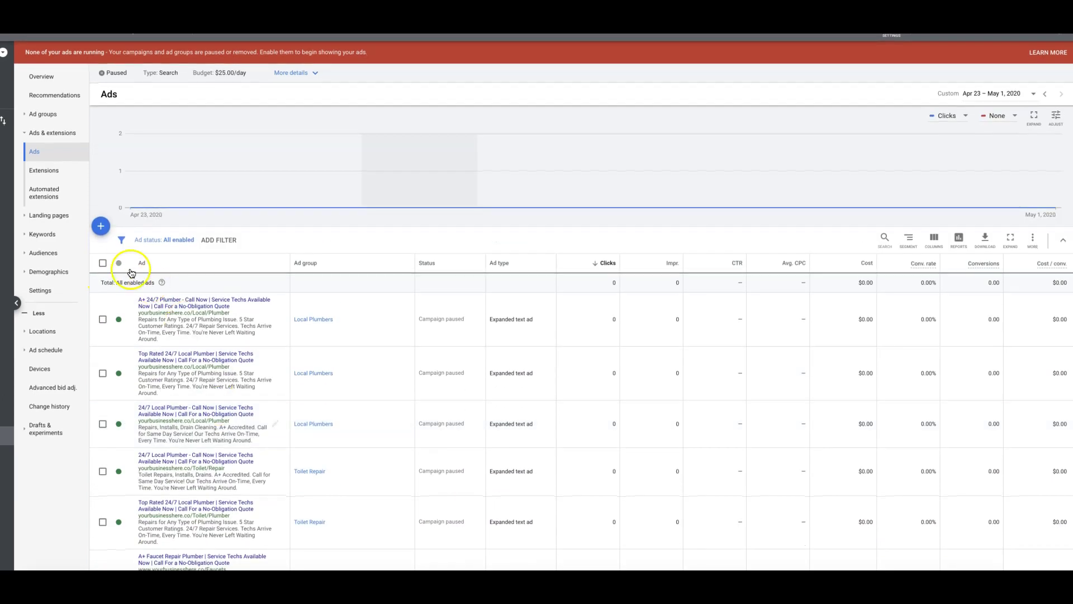
click(103, 264)
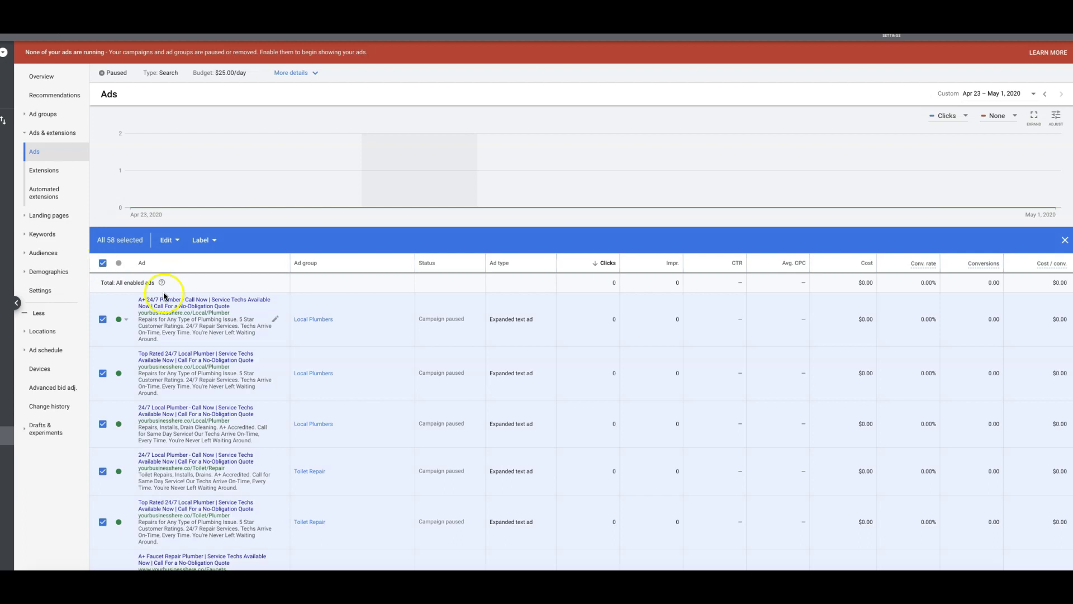
click(170, 241)
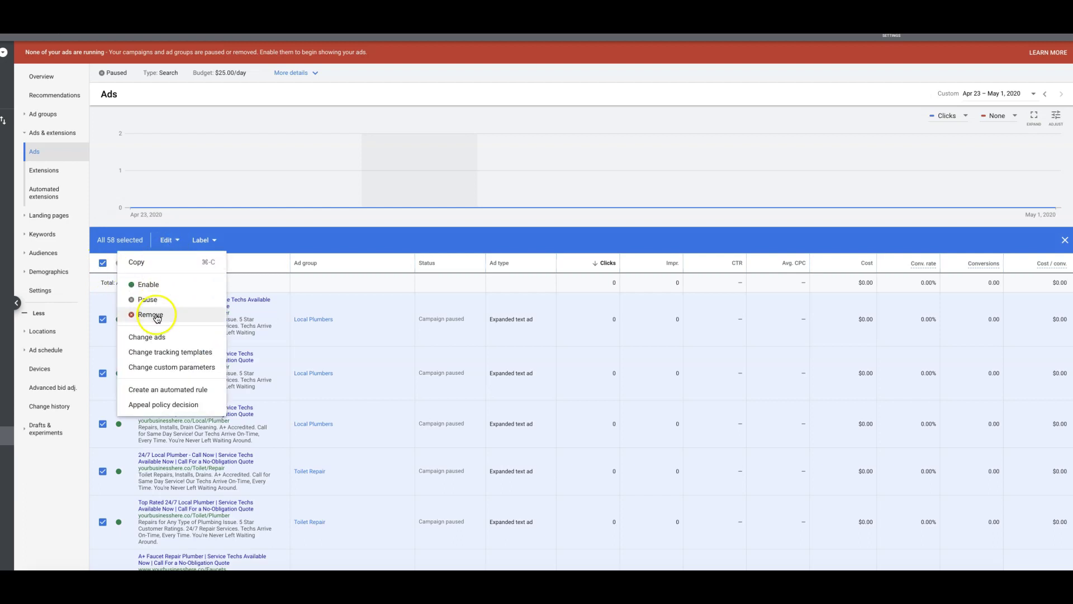
click(156, 336)
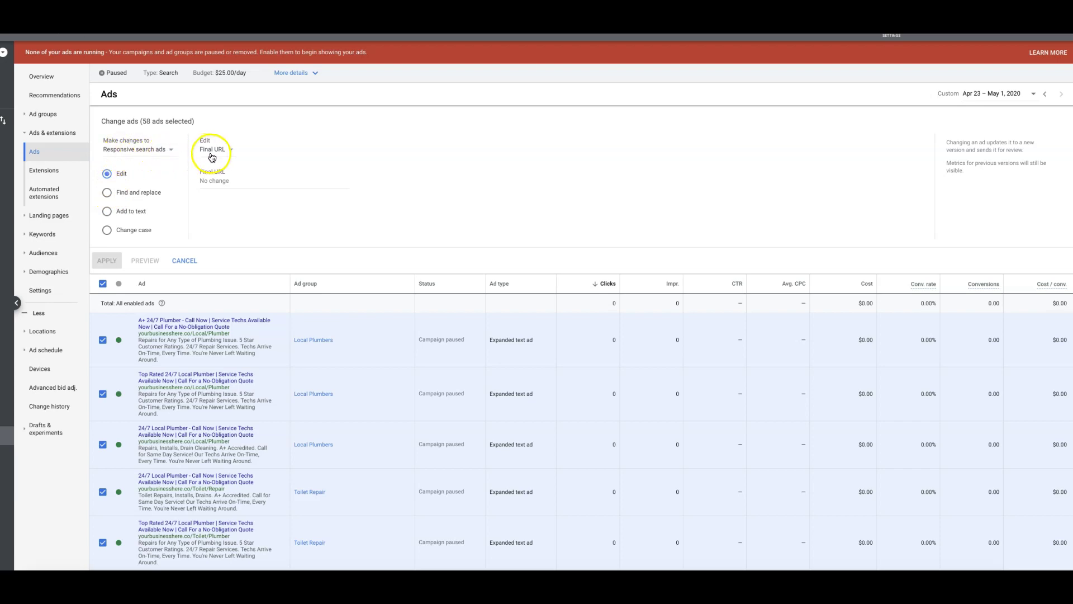
- Set the bulk edit to Final URL, then cancel without entering a new URL
click(231, 152)
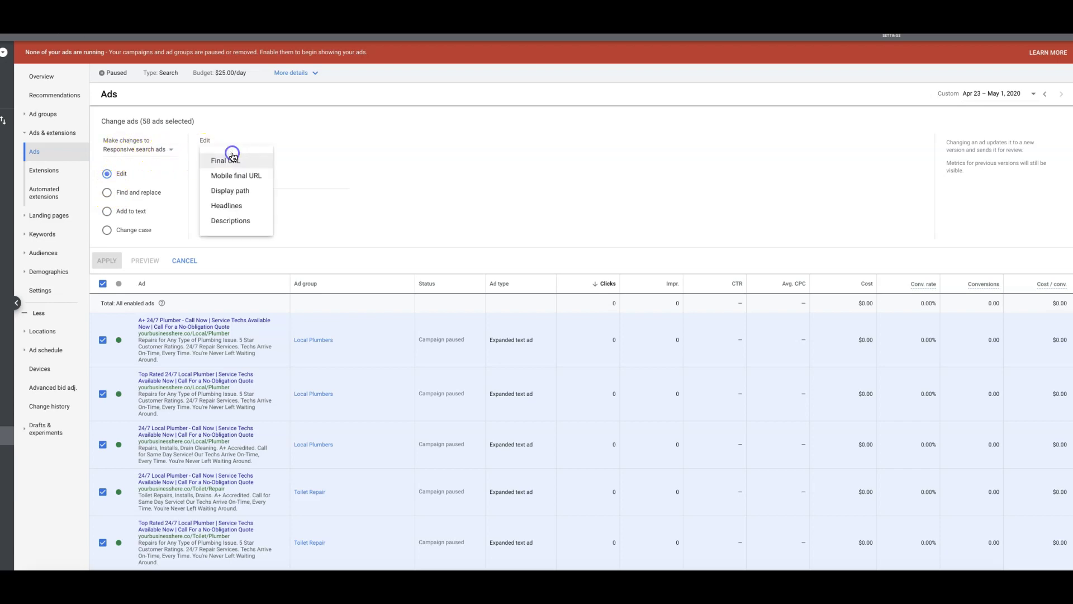
click(227, 162)
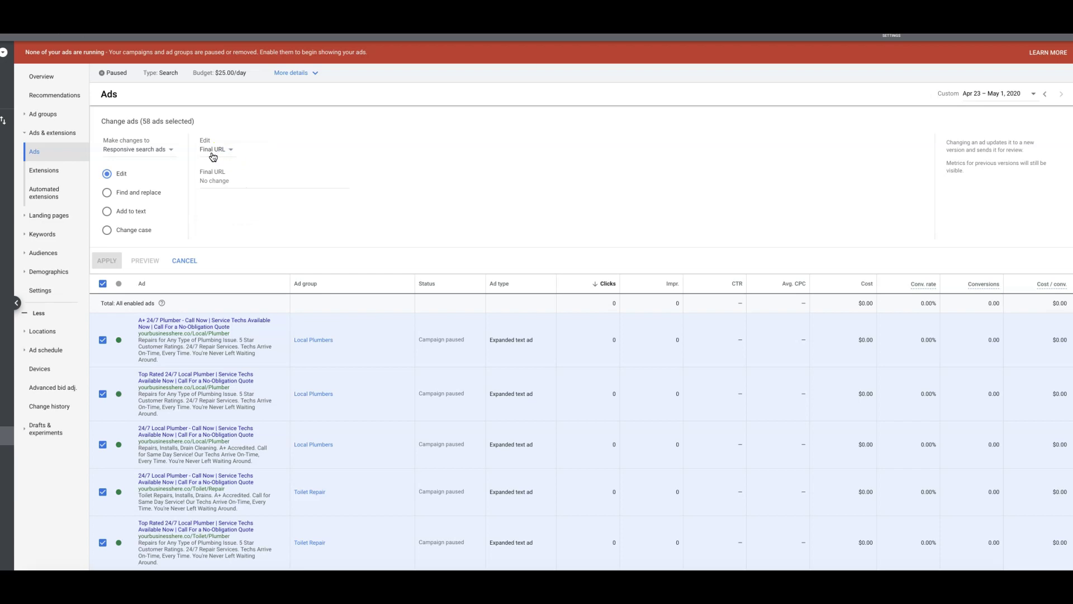
click(226, 154)
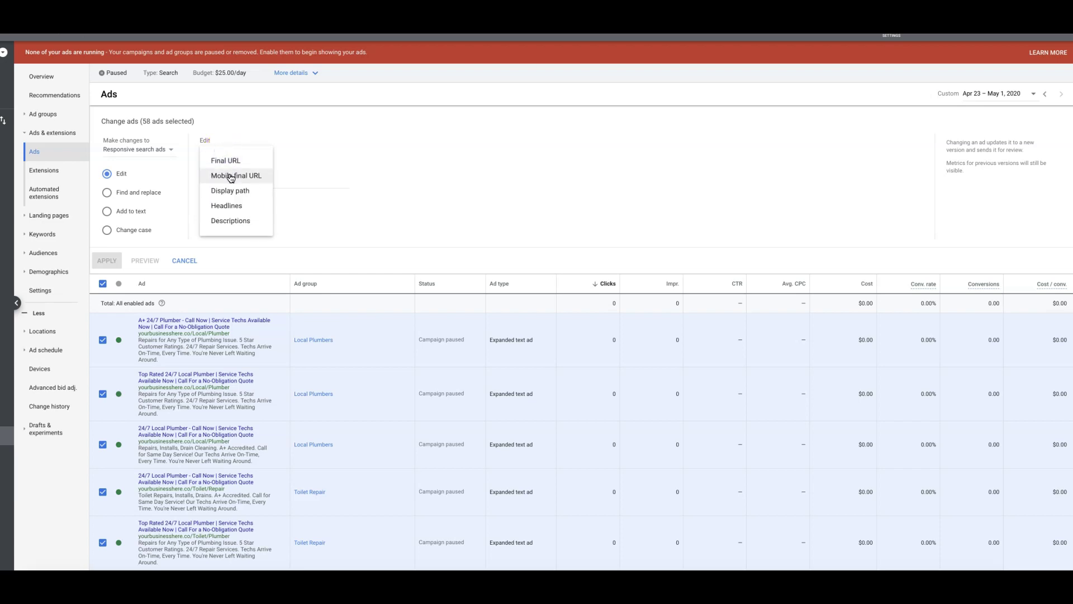
click(228, 163)
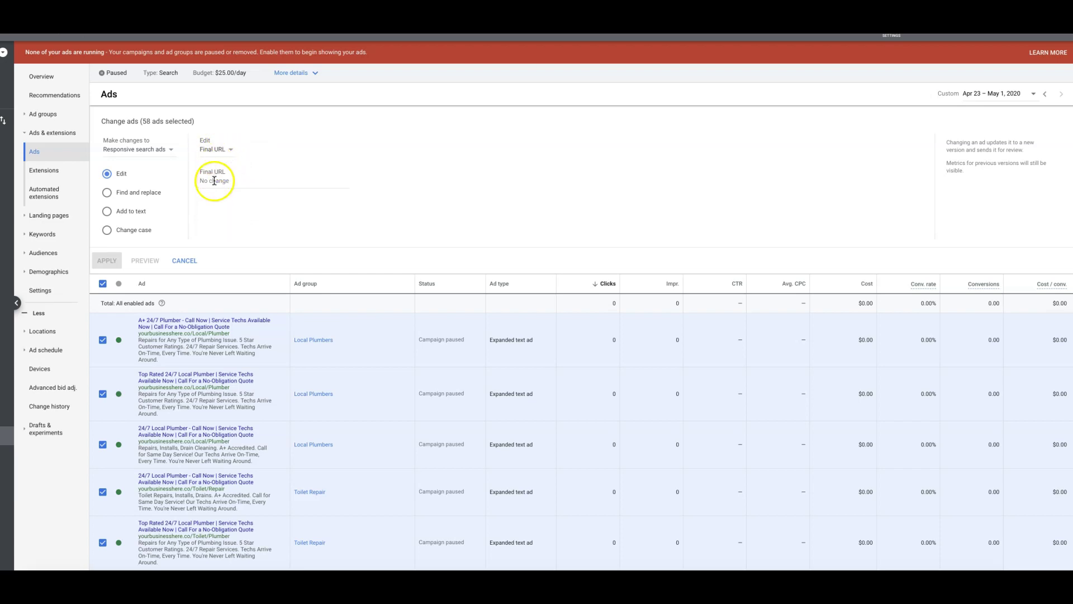
click(213, 179)
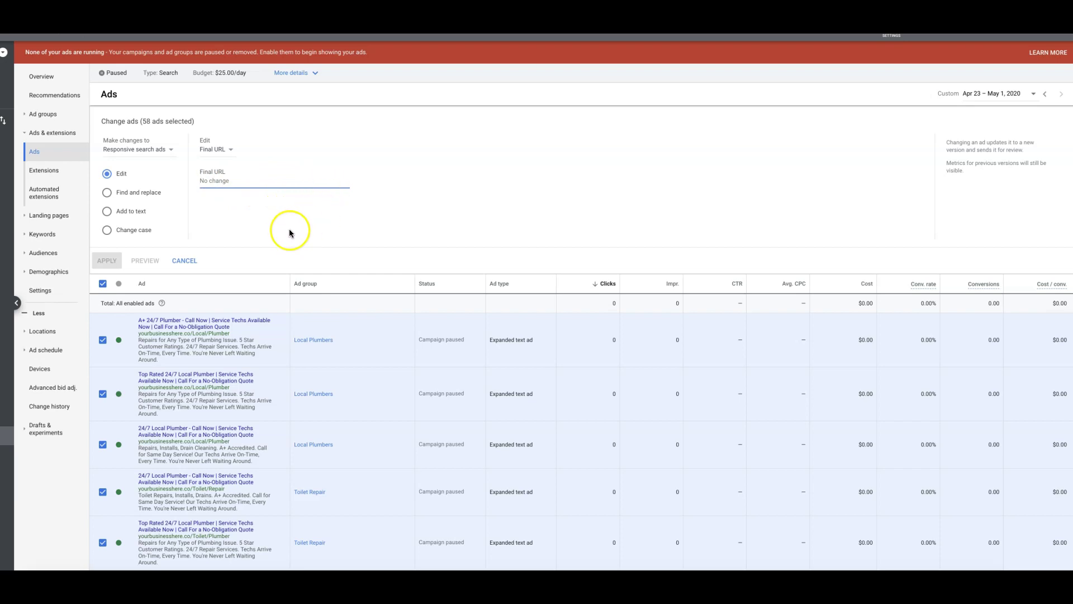
click(182, 262)
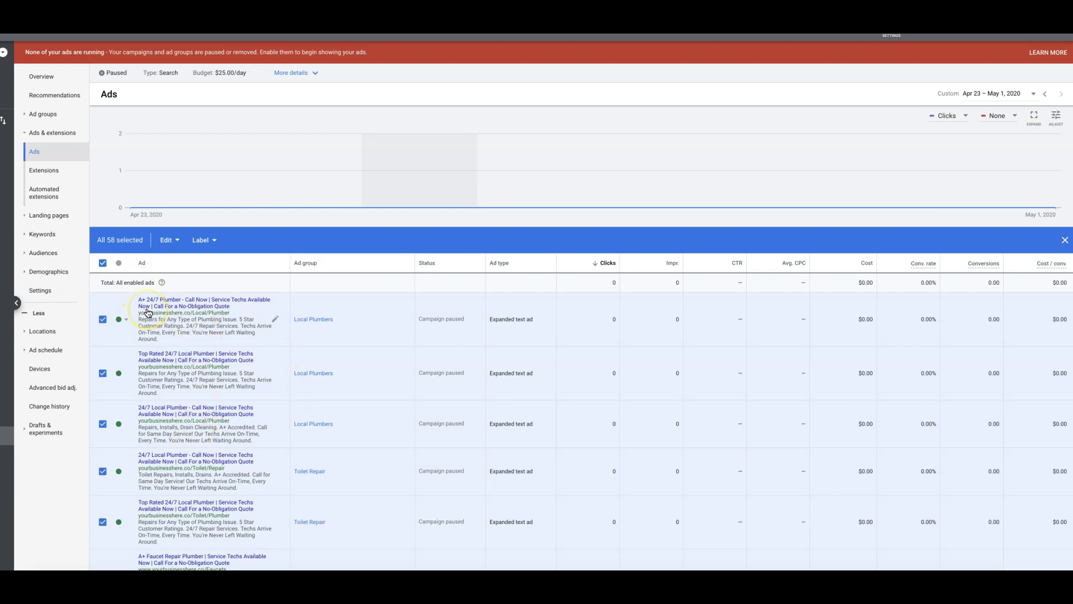
click(166, 241)
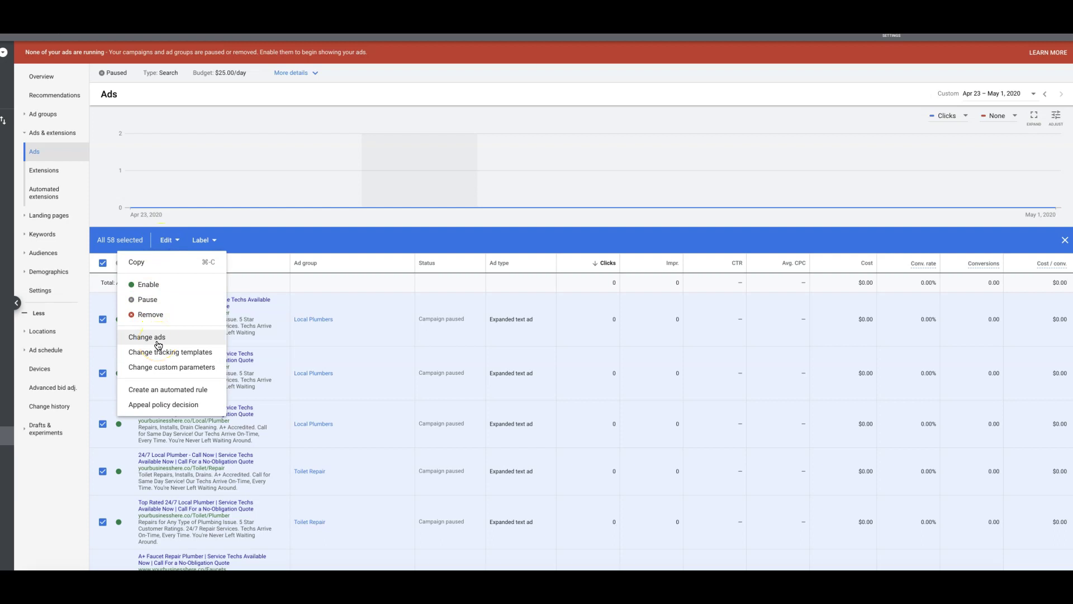
click(157, 344)
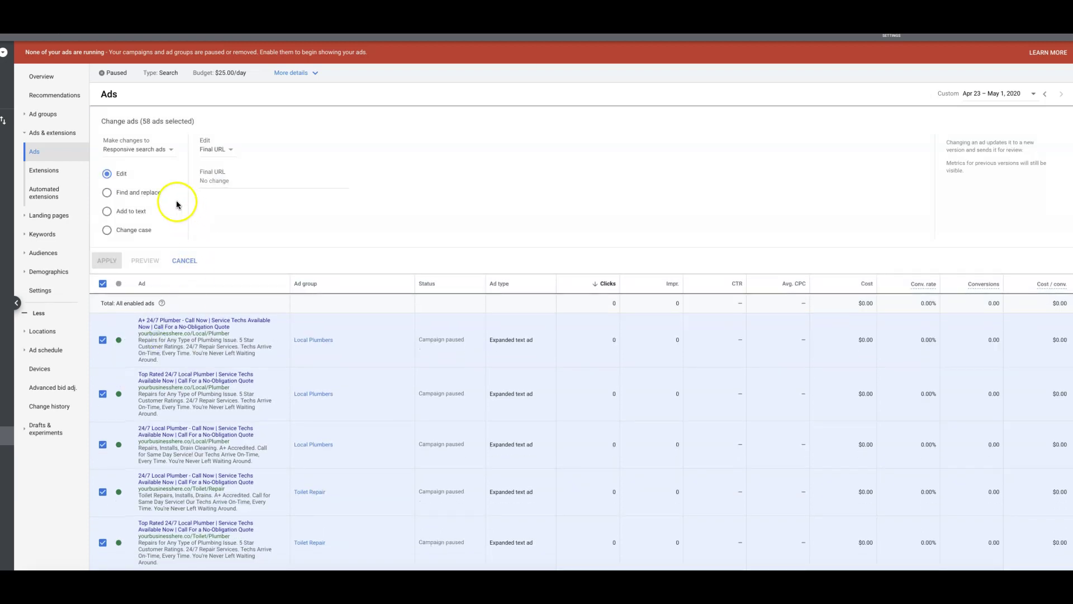
click(137, 149)
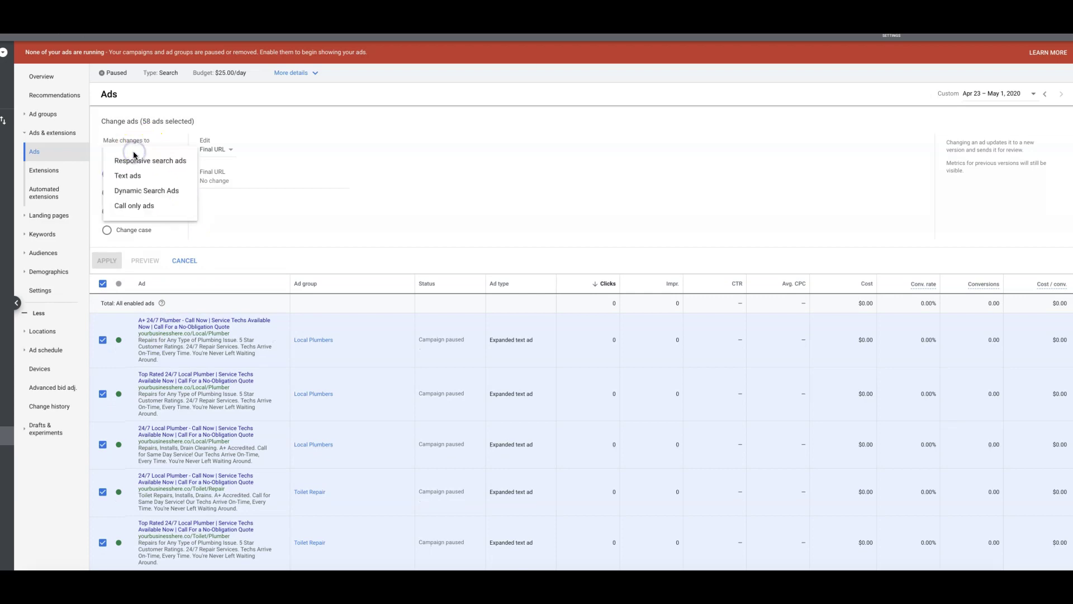
click(143, 191)
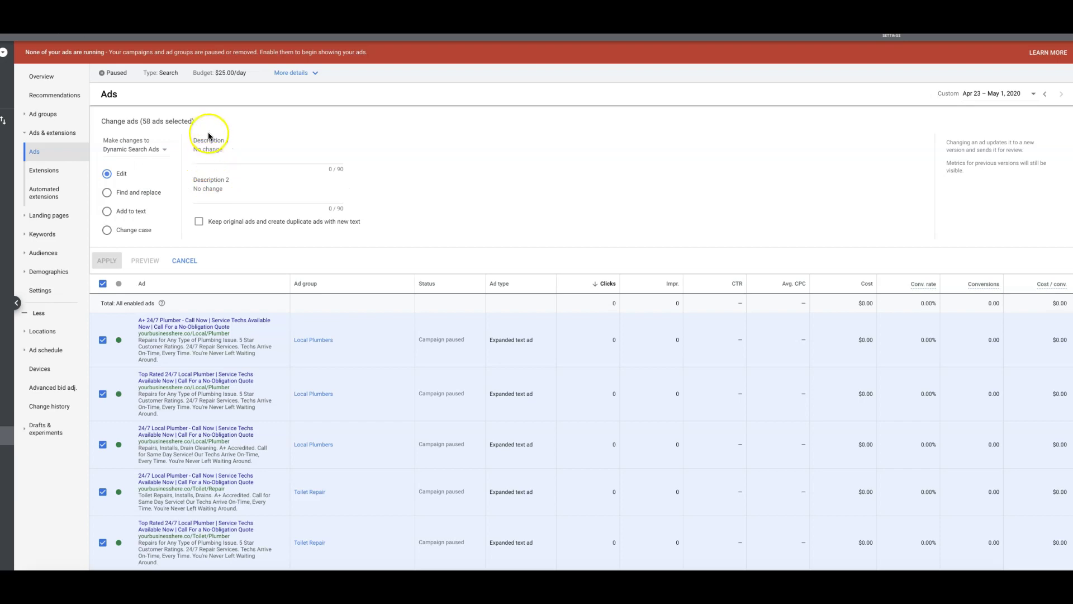
click(107, 193)
click(308, 155)
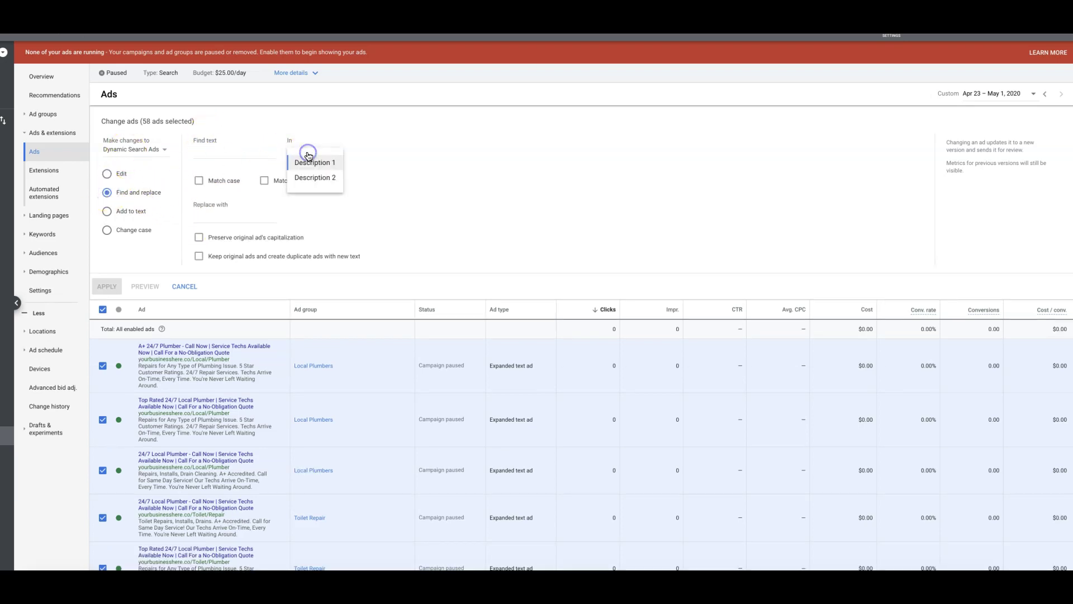
click(253, 153)
click(114, 154)
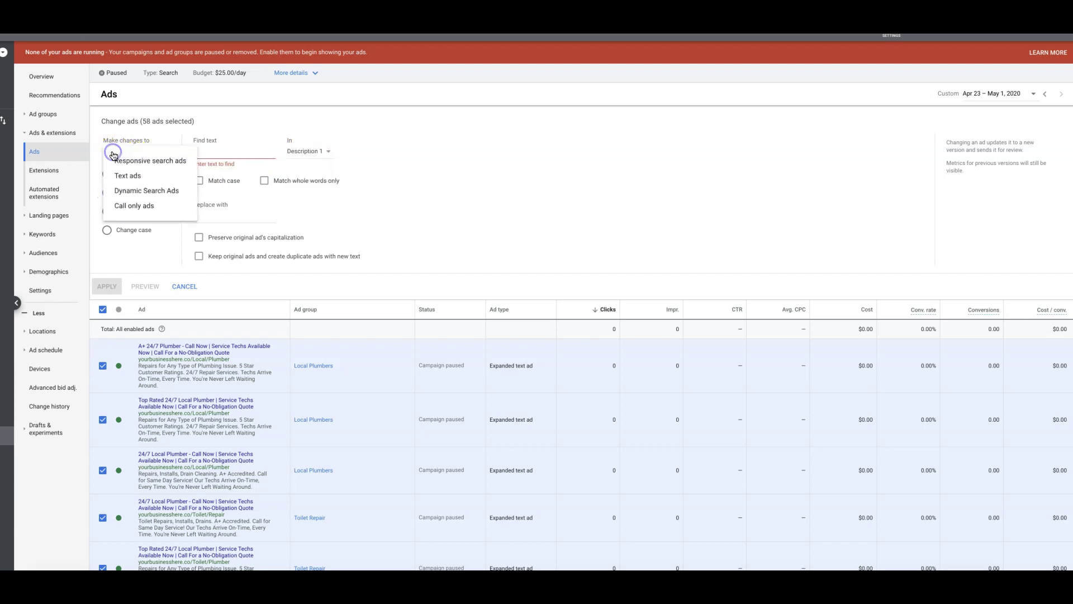
click(132, 191)
click(148, 152)
click(145, 205)
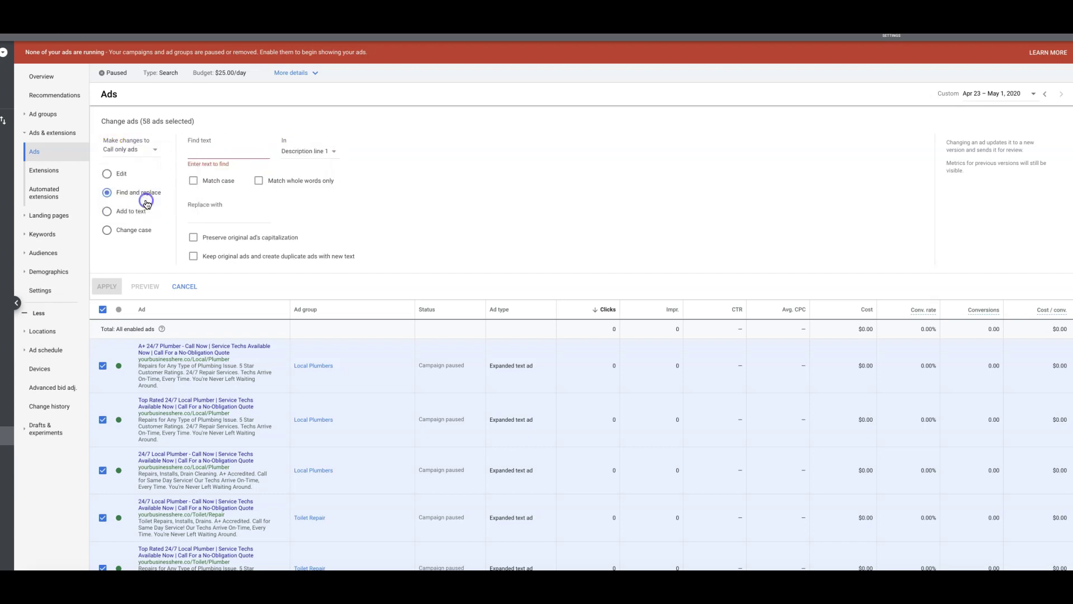
click(302, 154)
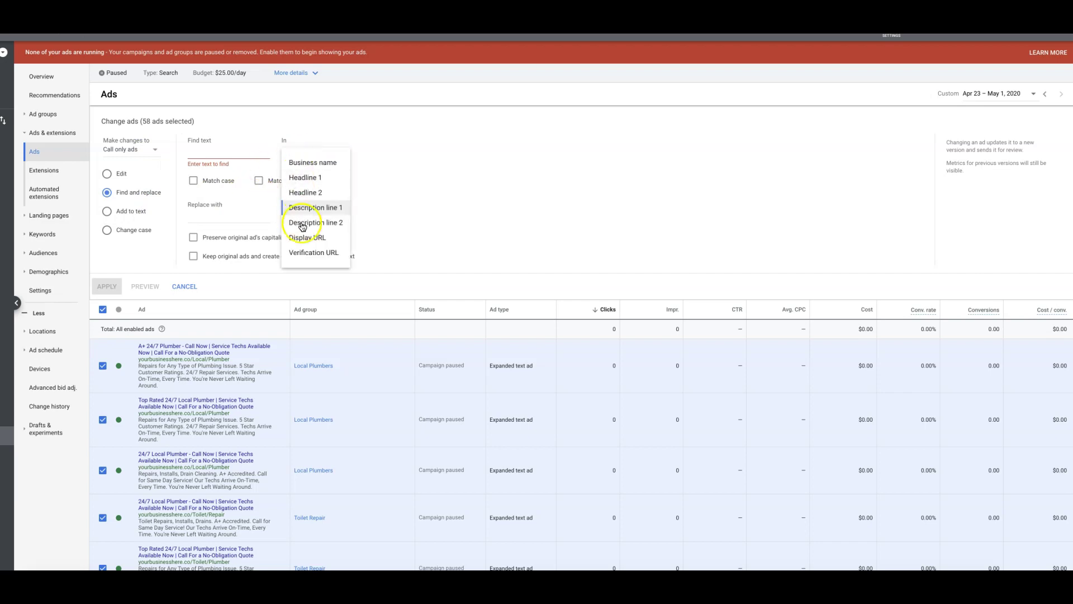
click(307, 252)
click(222, 153)
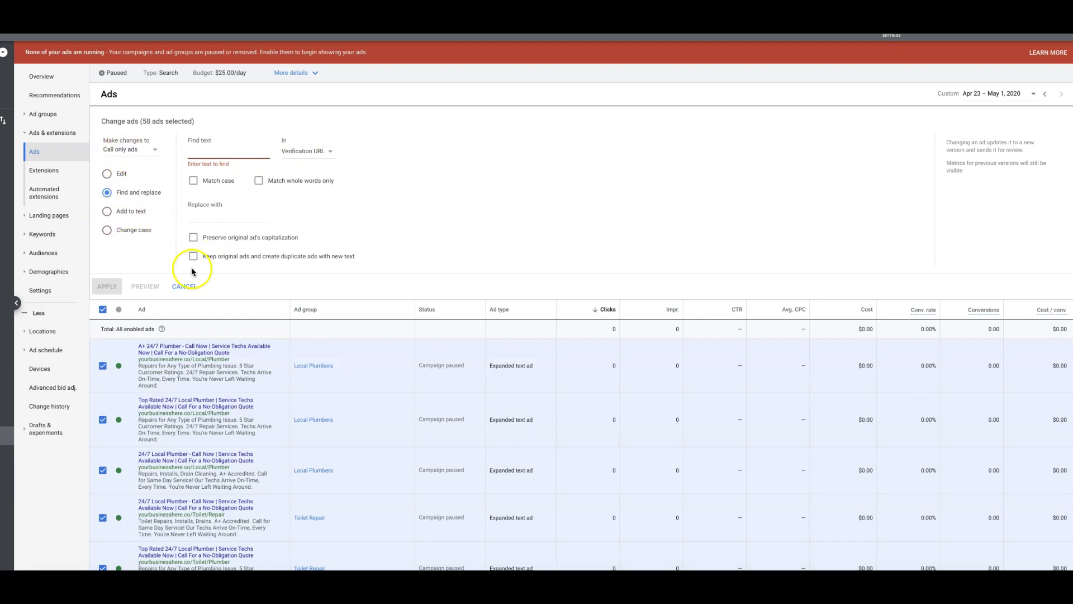
click(186, 285)
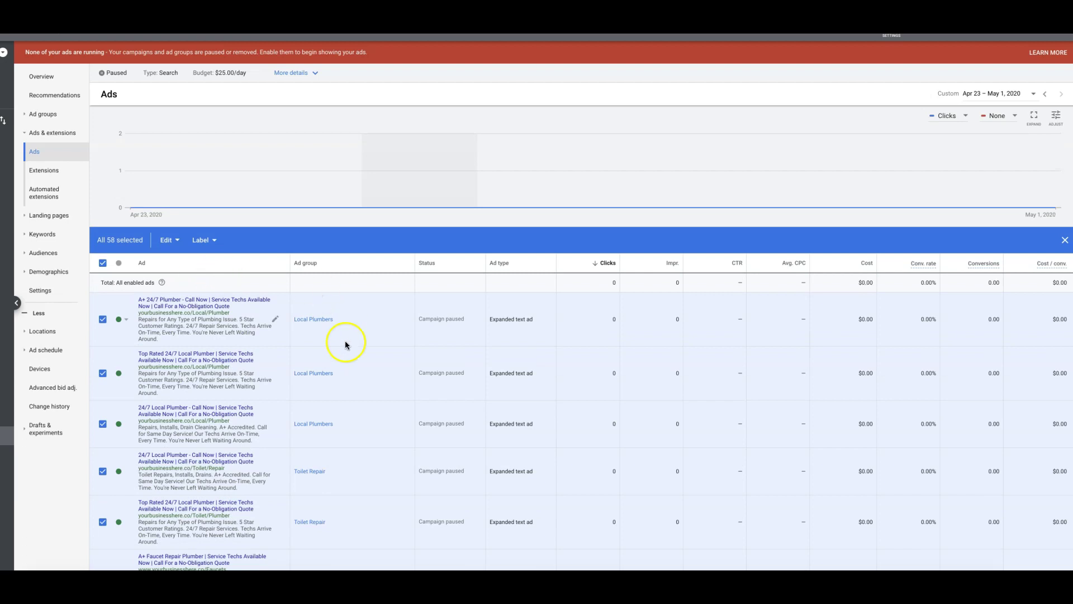
- Open the Local Plumbers ad group and change the Ad status filter from All enabled to All
scroll(277, 354, down, 3)
scroll(278, 356, down, 1)
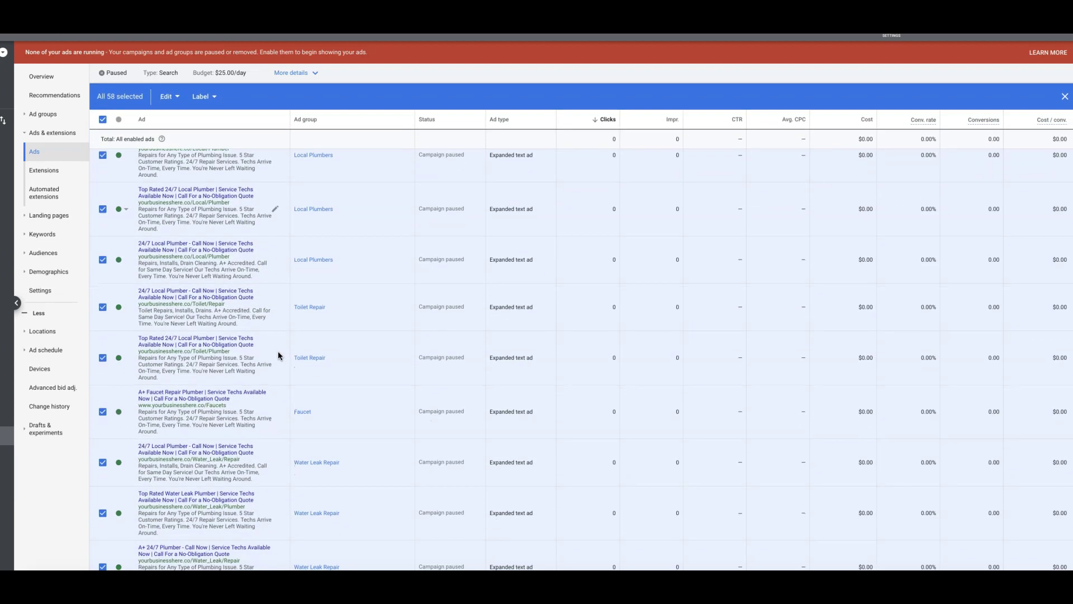
scroll(265, 288, up, 4)
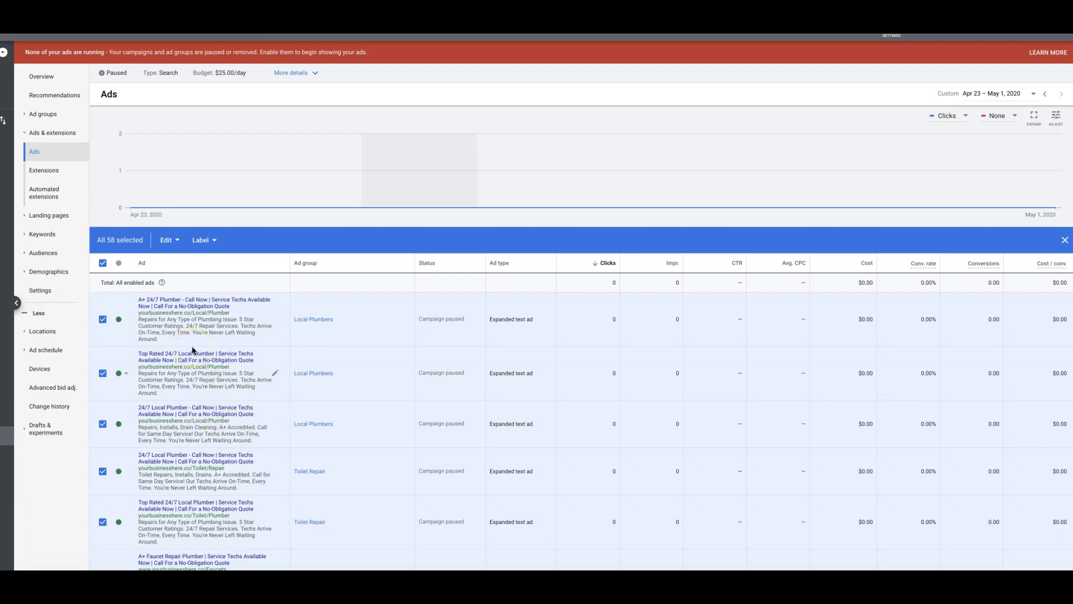
click(307, 320)
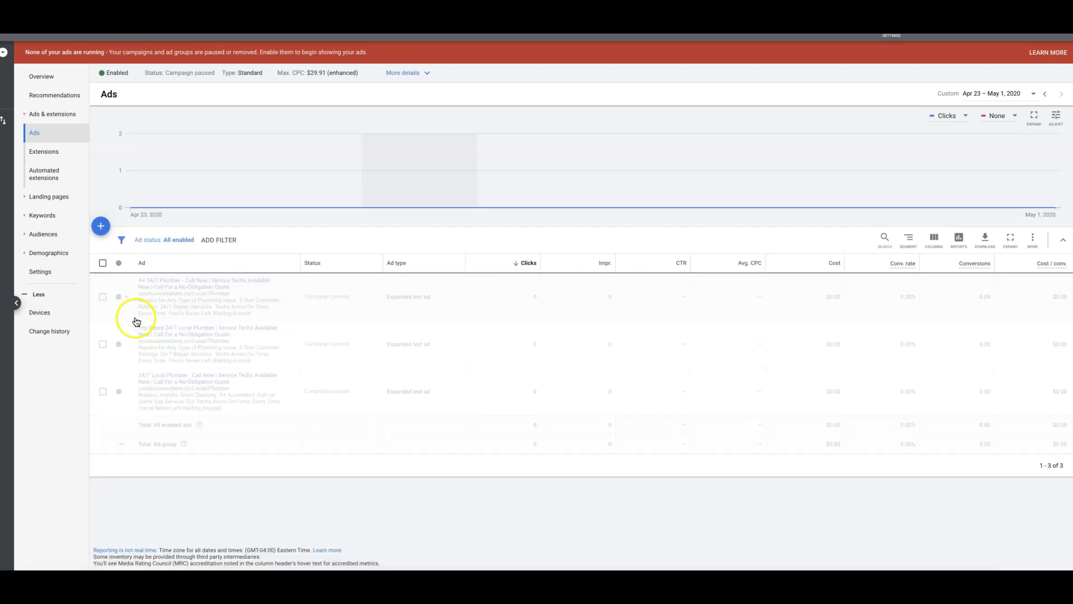
click(154, 249)
click(140, 273)
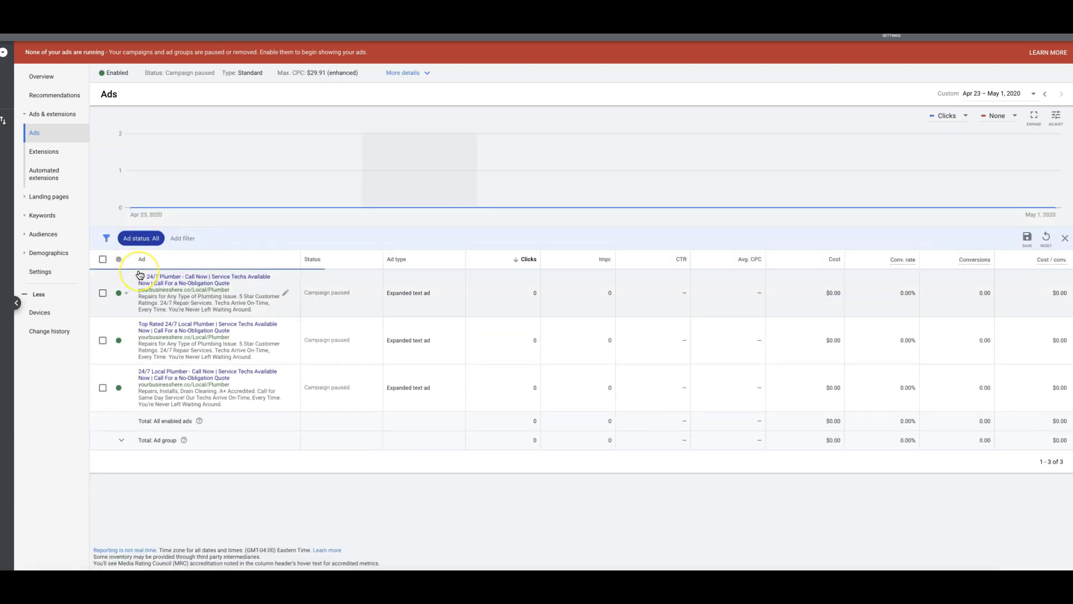